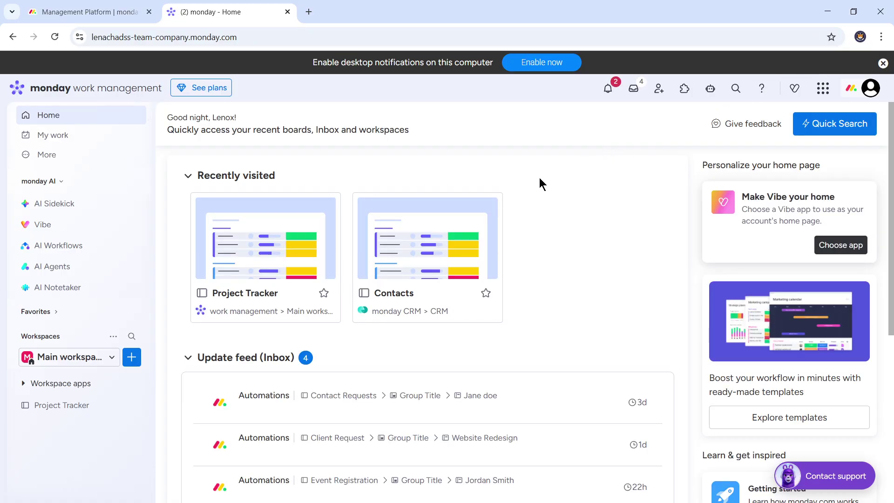
Open the Project Tracker board and expand the Website Redesign item to show its subitems
click(92, 409)
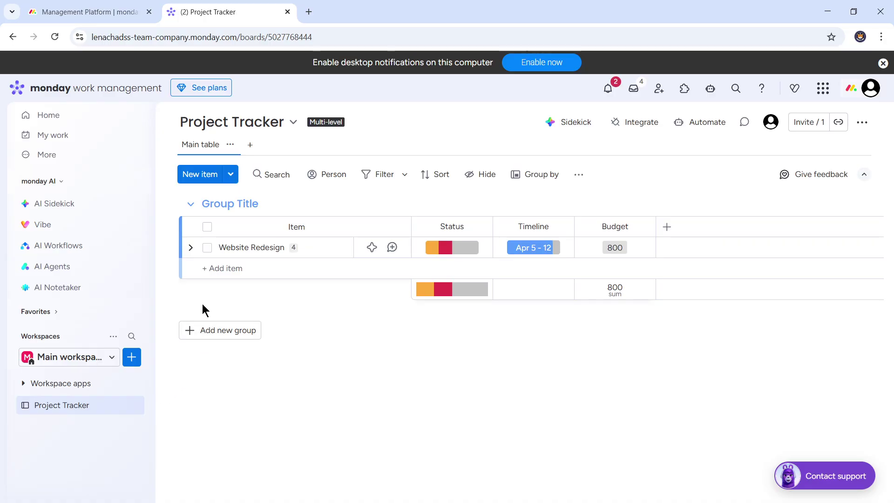
click(190, 248)
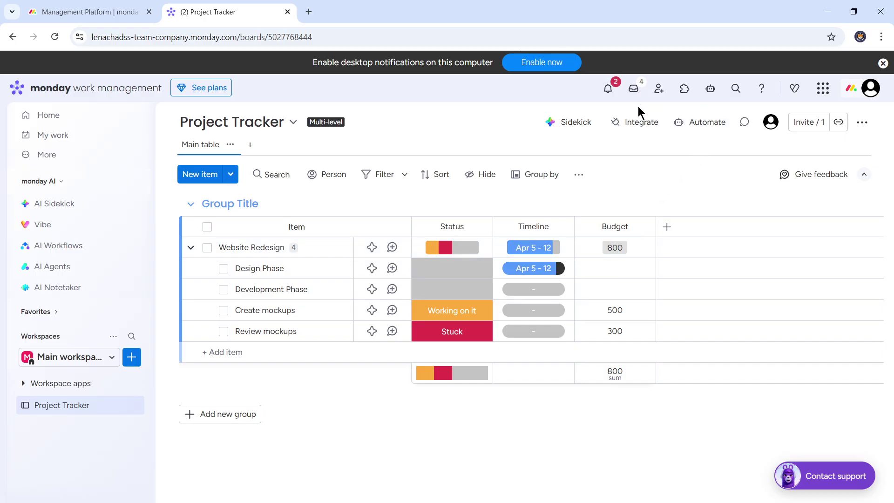
Hide the Status and Timeline columns and save this column selection as a new table view
click(475, 181)
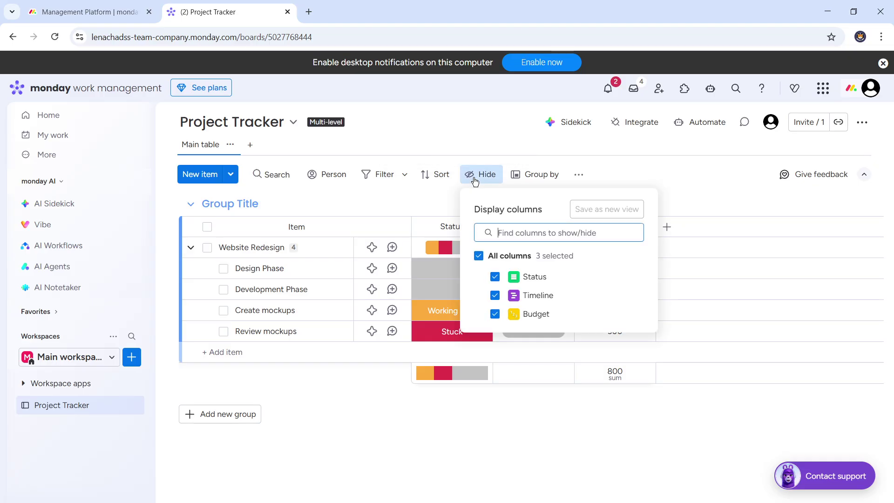
click(496, 278)
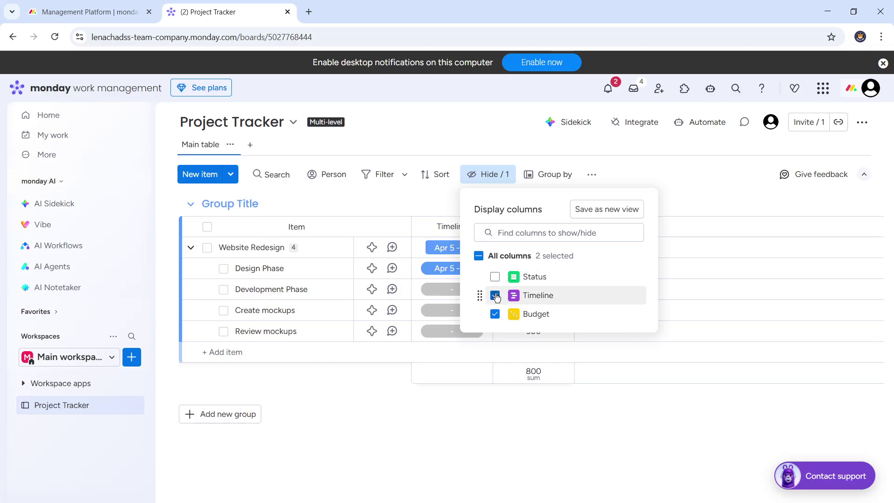
click(495, 296)
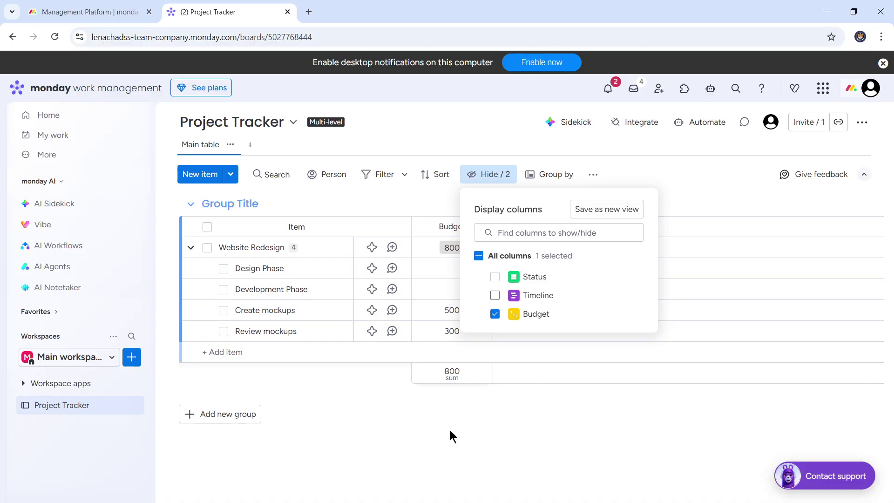
click(495, 277)
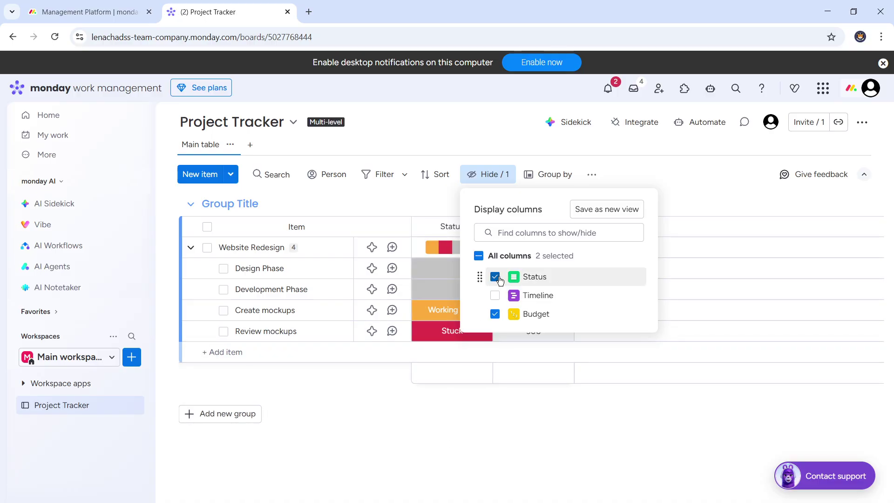
click(495, 277)
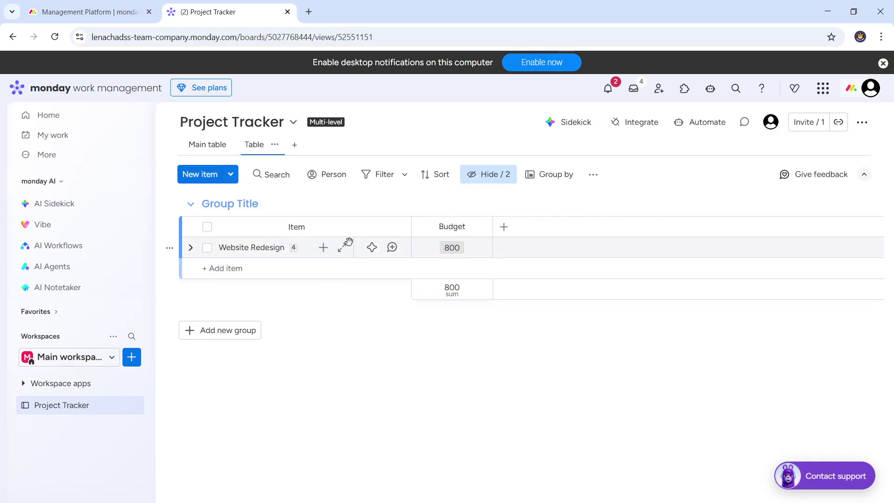
Rename the new table view to "Status overview"
click(274, 144)
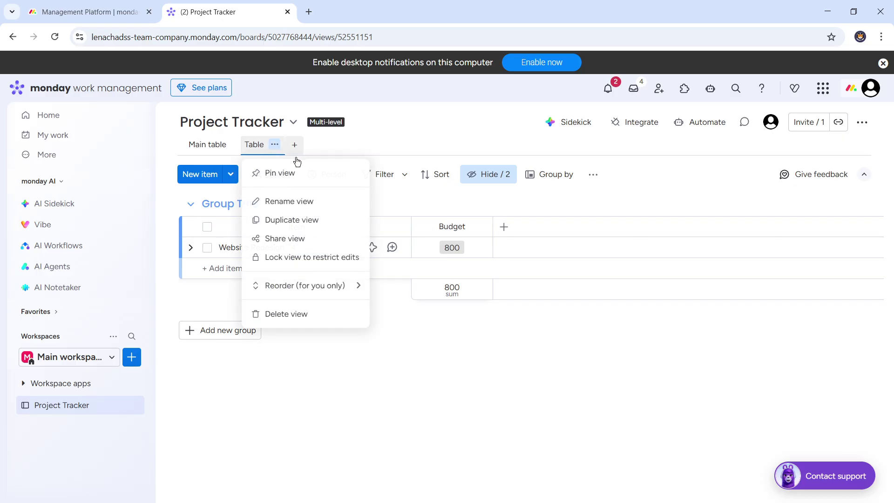
click(299, 202)
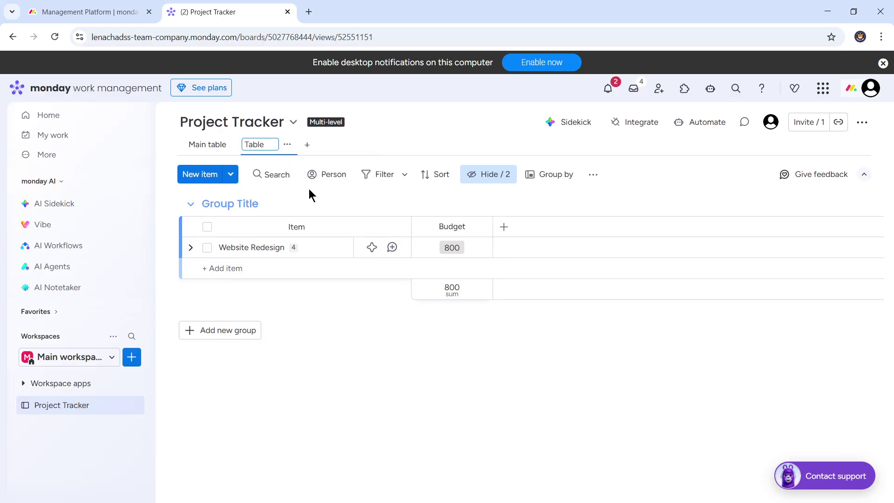
key(BackSpace)
key(BackSpace)
key(BackSpace)
key(BackSpace)
key(BackSpace)
text(Status r)
key(BackSpace)
text(overviw)
key(BackSpace)
text(ew)
key(Return)
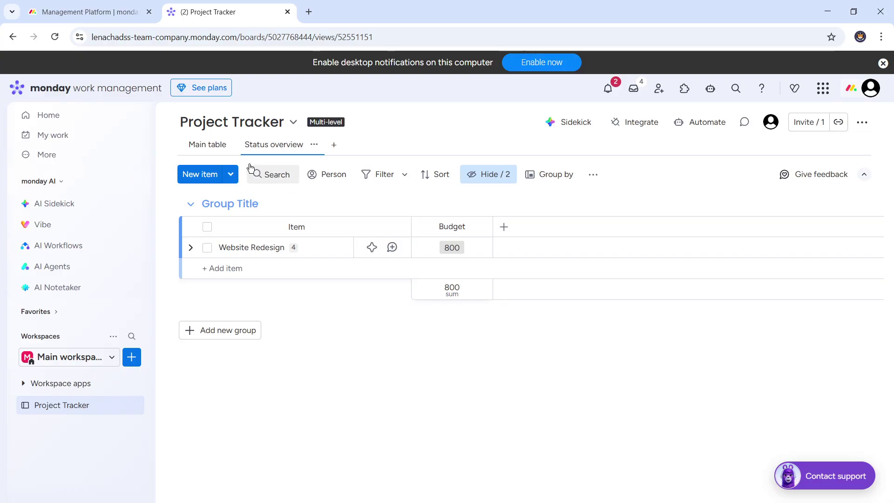
Return to the Main table view and examine the Design Phase status options and the Website Redesign status summary
click(205, 146)
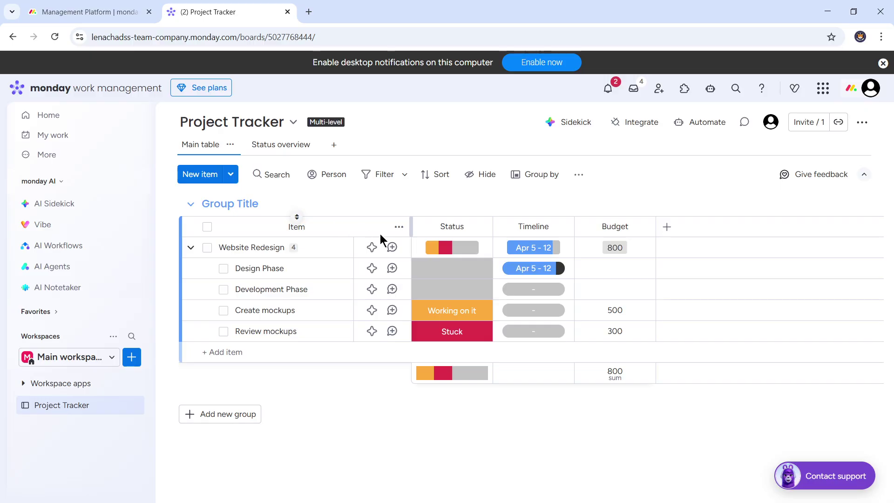
click(458, 267)
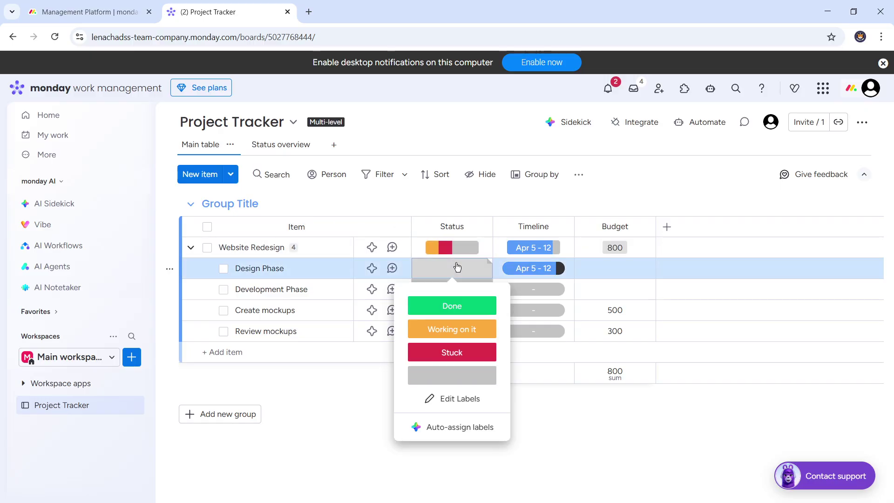
click(457, 268)
click(456, 267)
click(457, 266)
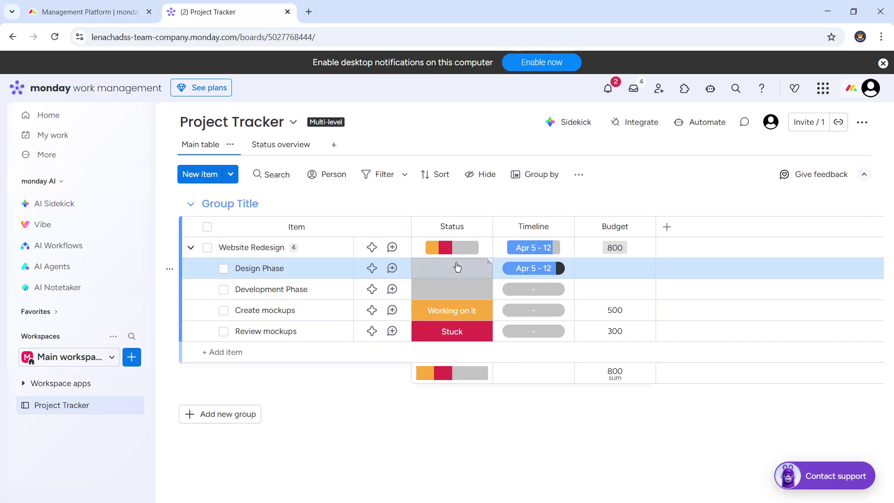
mouse_move(465, 248)
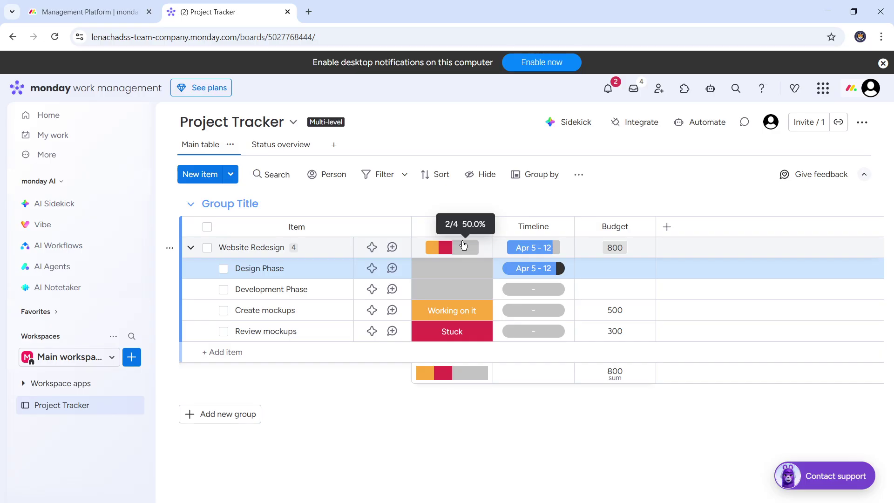
click(462, 244)
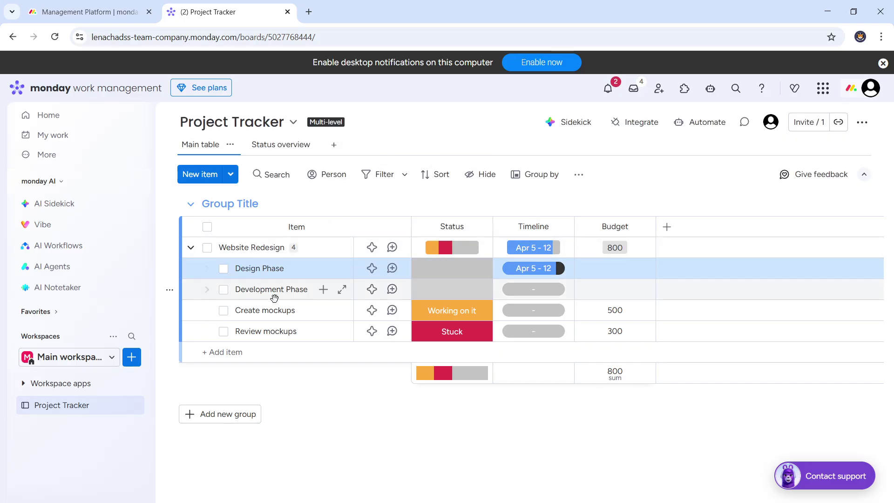
Set the Development Phase subitem's status to Done
click(474, 286)
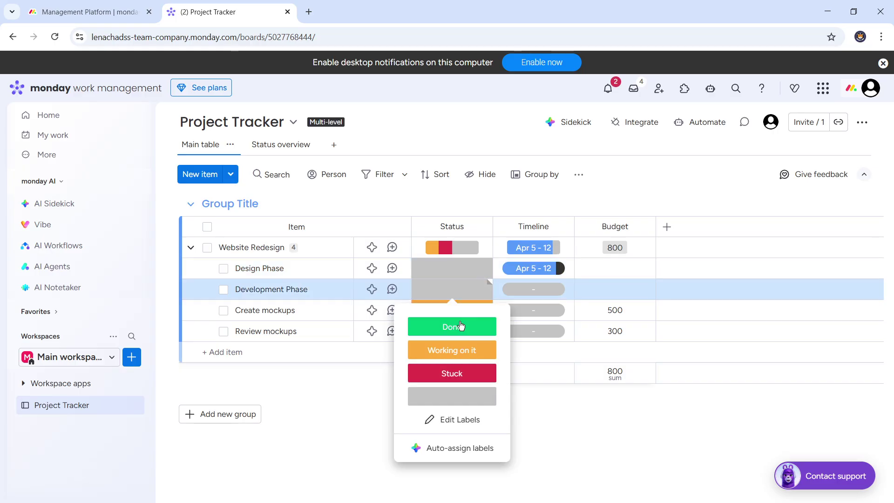
click(459, 335)
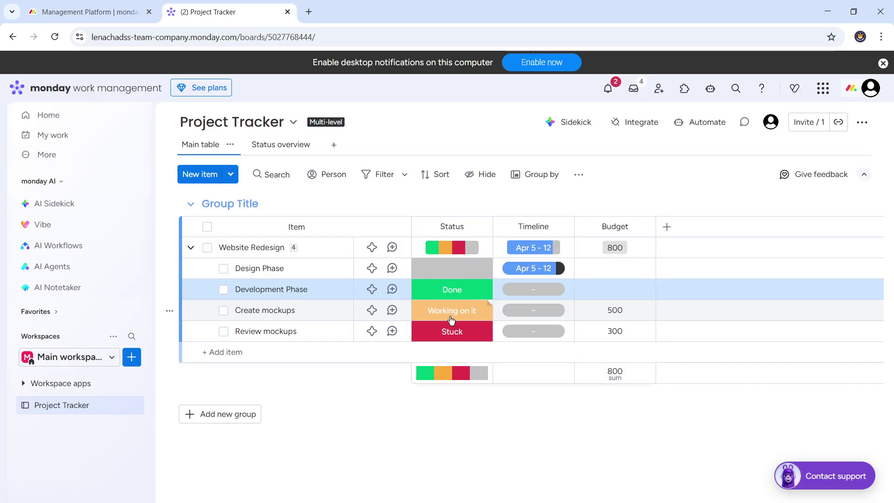
Turn off rollup for the Status column and replace the existing column with the version without rollup
click(480, 227)
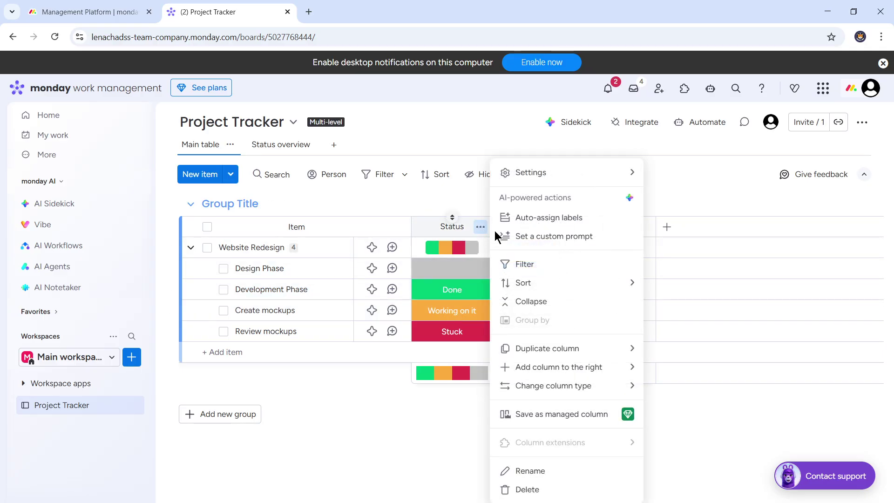
mouse_move(523, 174)
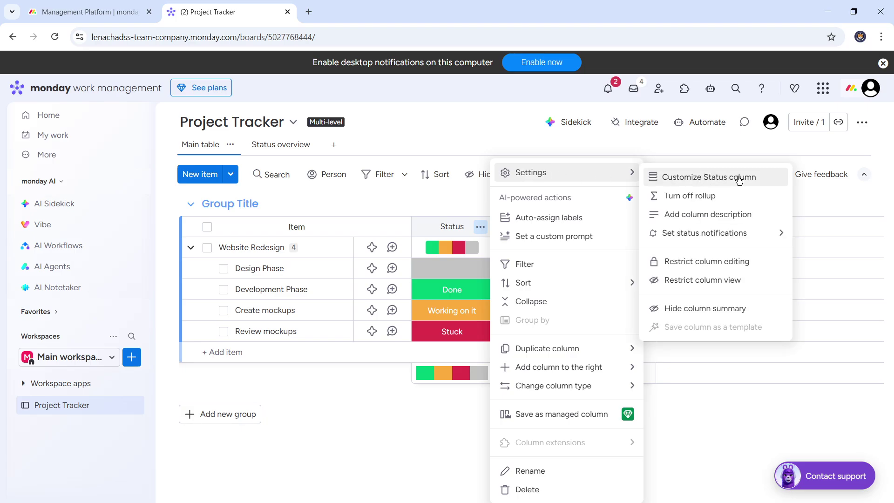
click(736, 196)
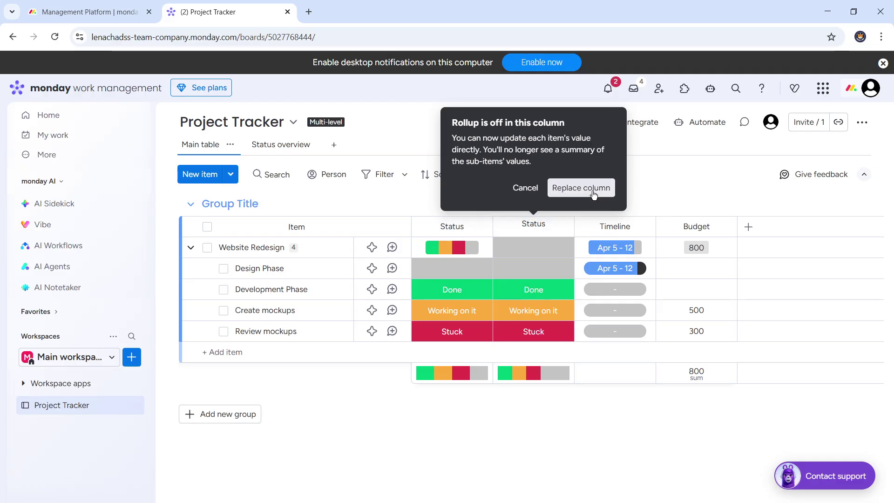
click(591, 189)
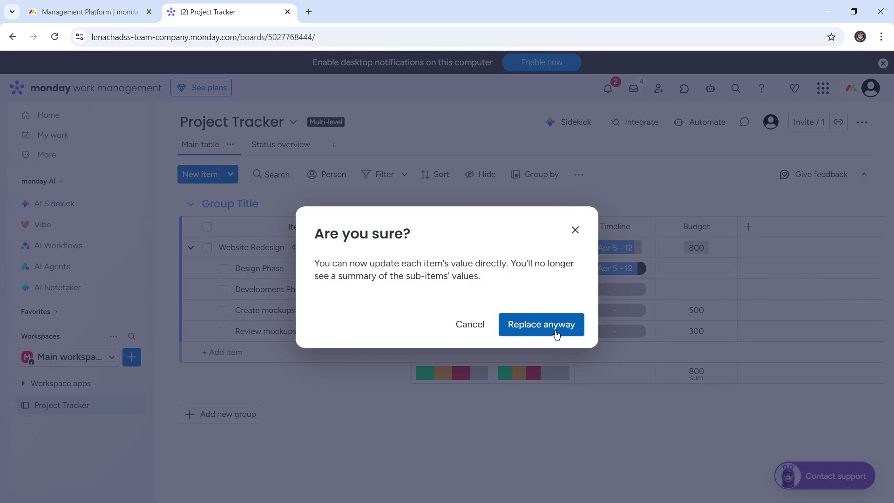
click(539, 317)
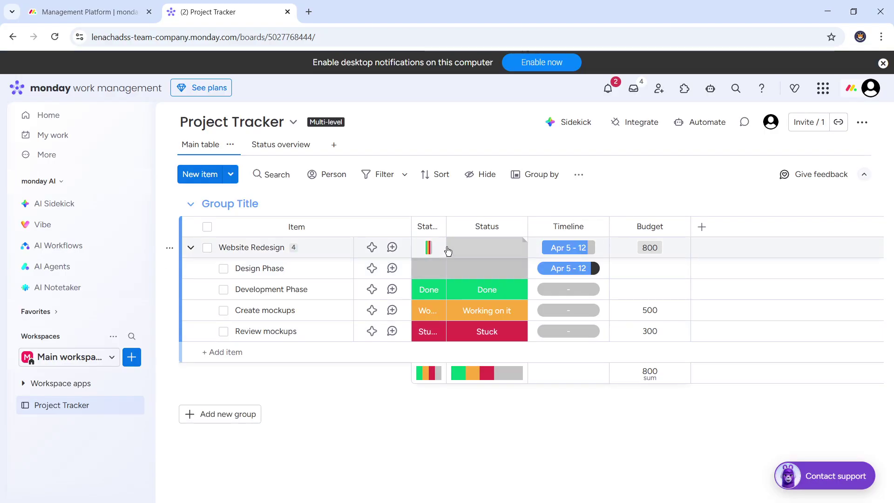
click(457, 278)
click(425, 276)
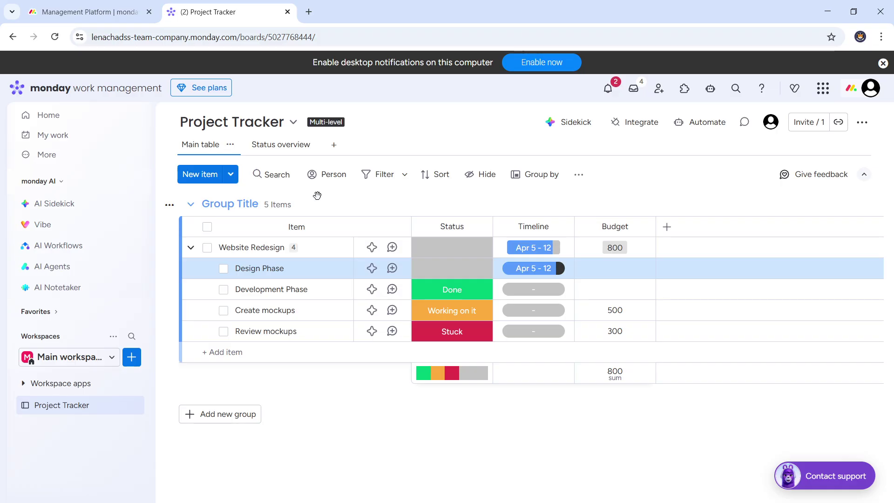
Set the Website Redesign item's status to Done and the Development Phase subitem's status to Stuck
click(473, 244)
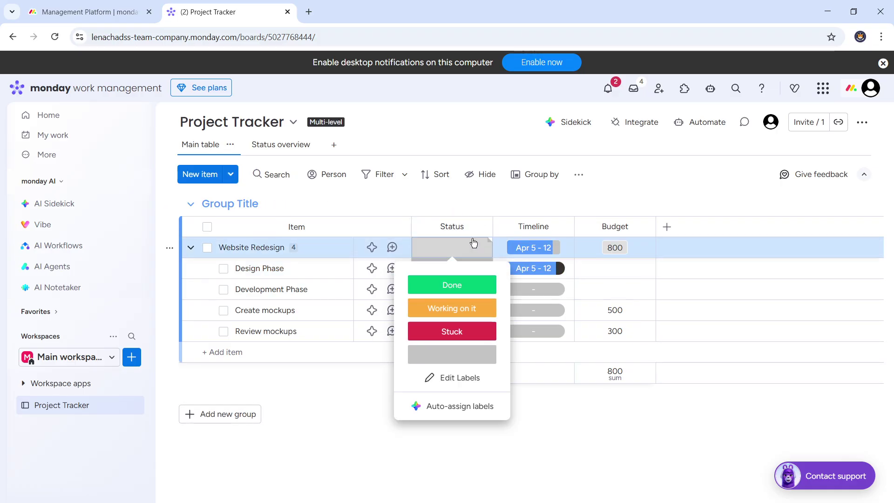
click(466, 283)
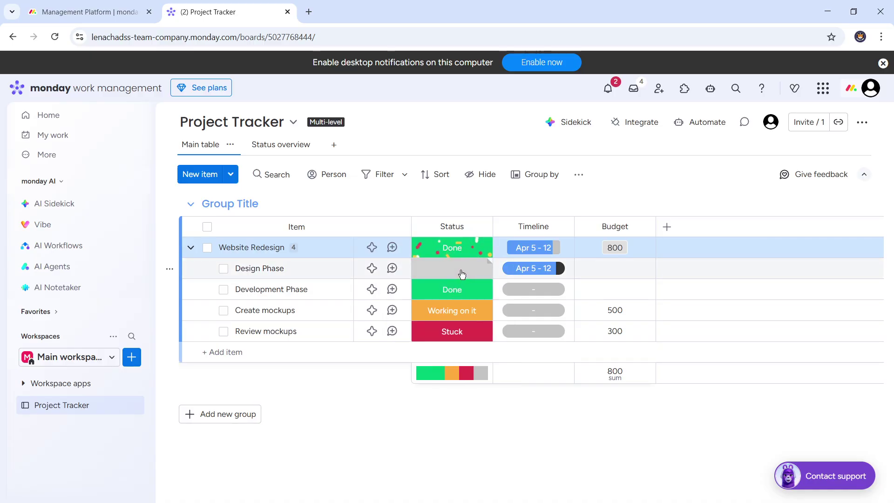
click(460, 287)
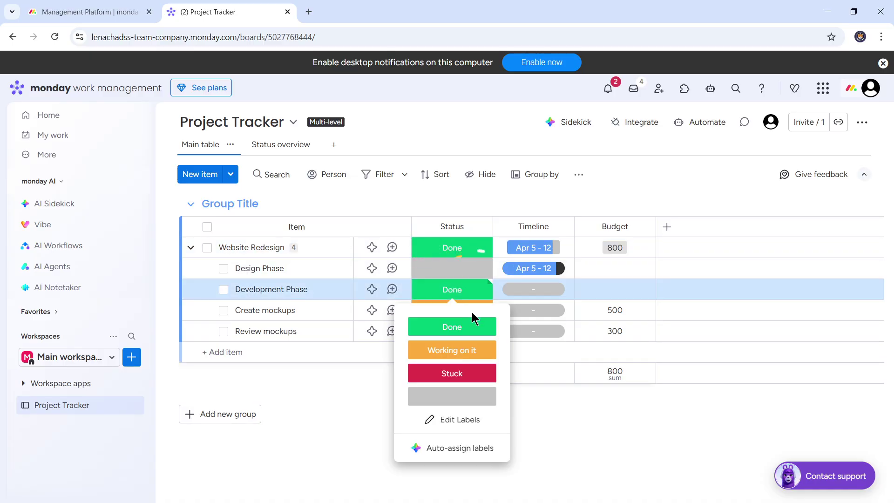
click(450, 360)
click(452, 289)
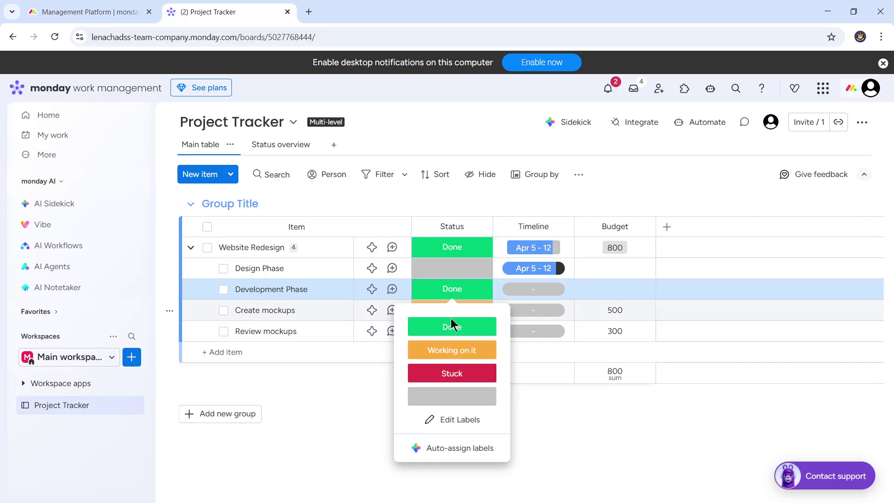
click(451, 380)
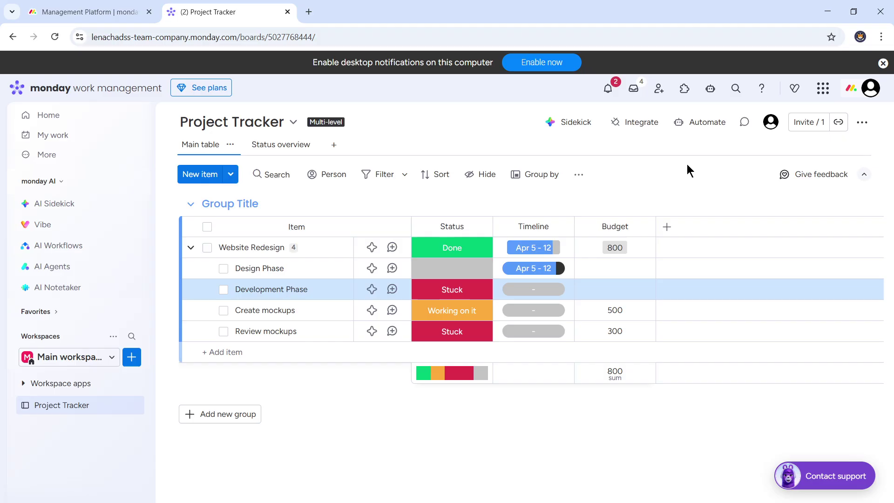
Start a board automation from scratch with the trigger "status changes to something"
click(701, 122)
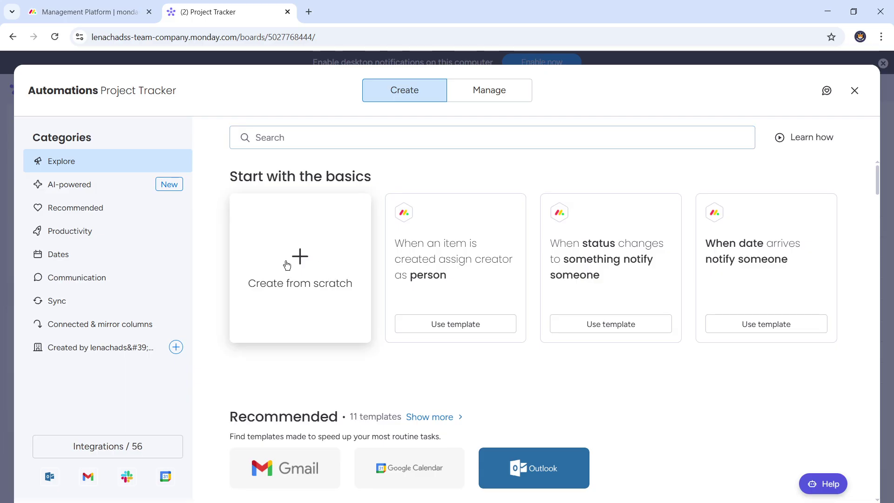
click(331, 292)
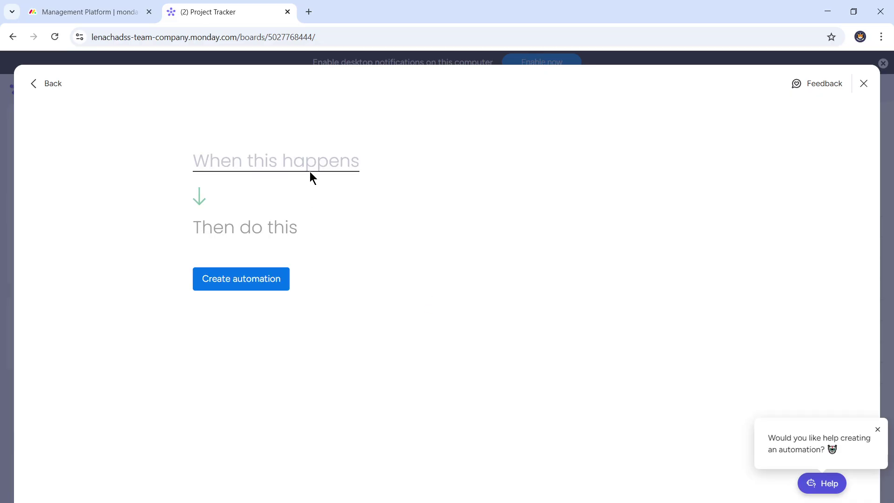
click(300, 163)
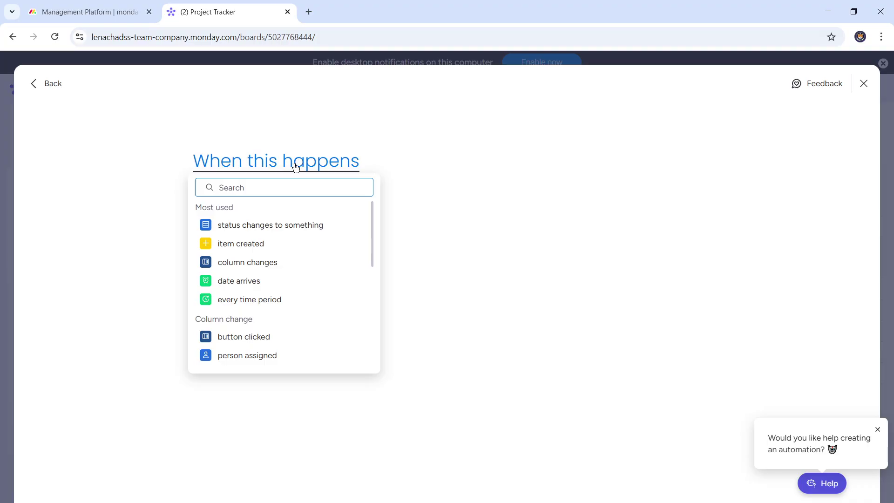
click(278, 224)
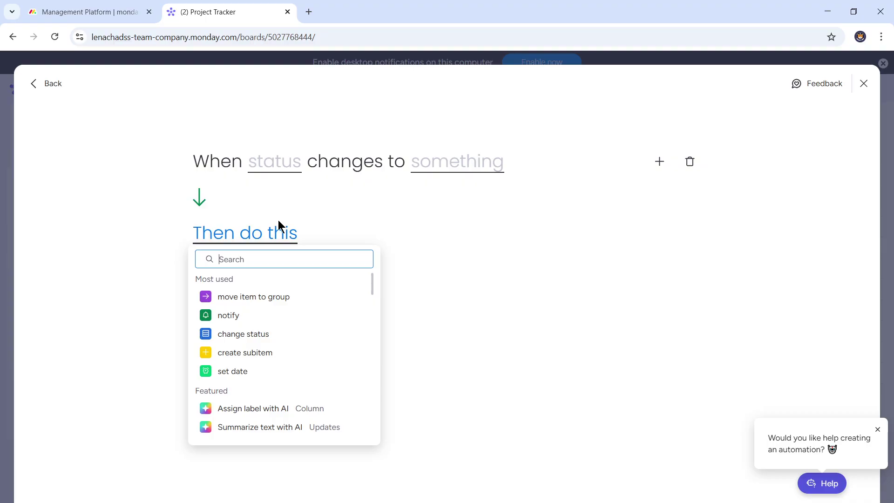
Set the automation's trigger to the subitem Status column changing to anything
click(271, 162)
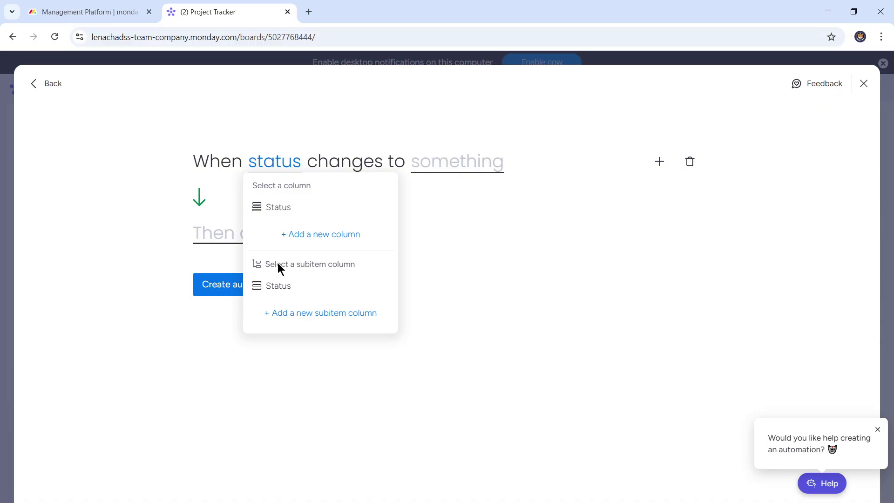
click(275, 288)
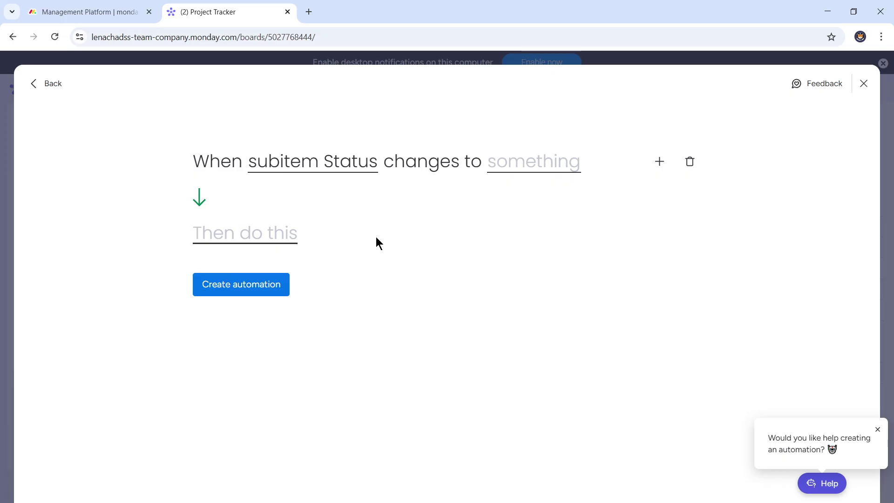
click(536, 170)
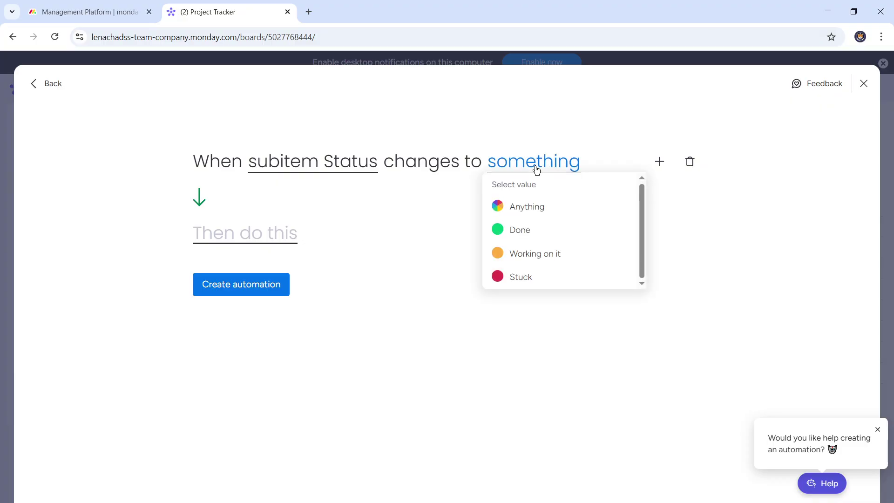
click(395, 203)
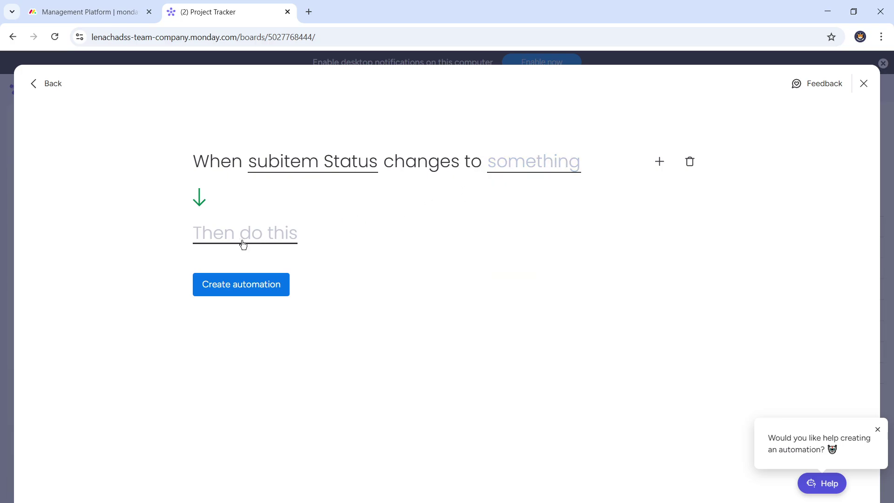
click(522, 168)
click(548, 210)
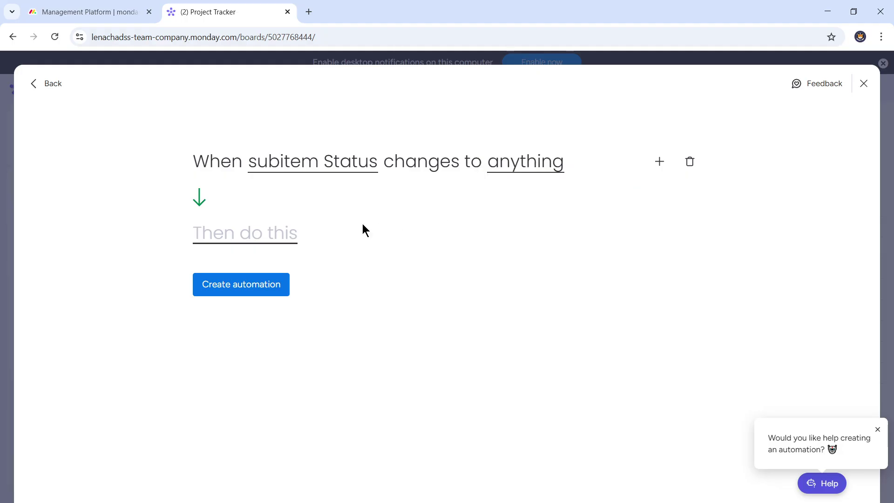
Add the action that moves the item to the group "Group Title" and create the automation
click(252, 235)
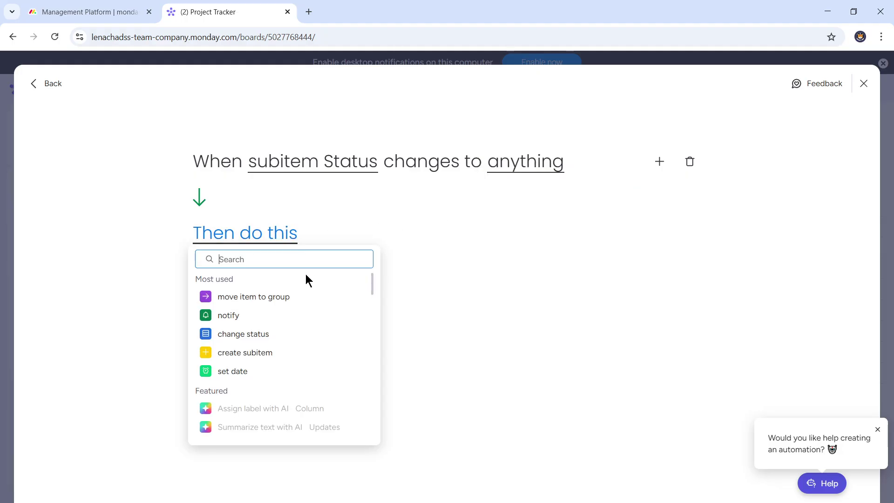
click(282, 296)
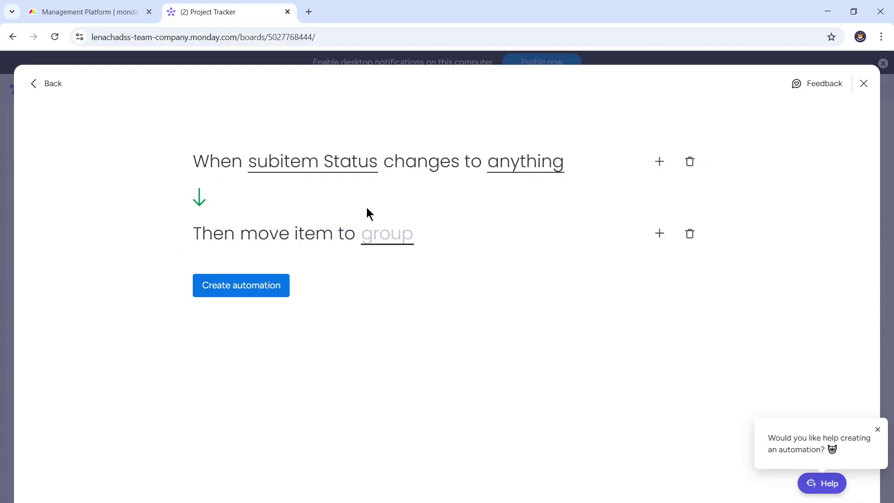
click(400, 238)
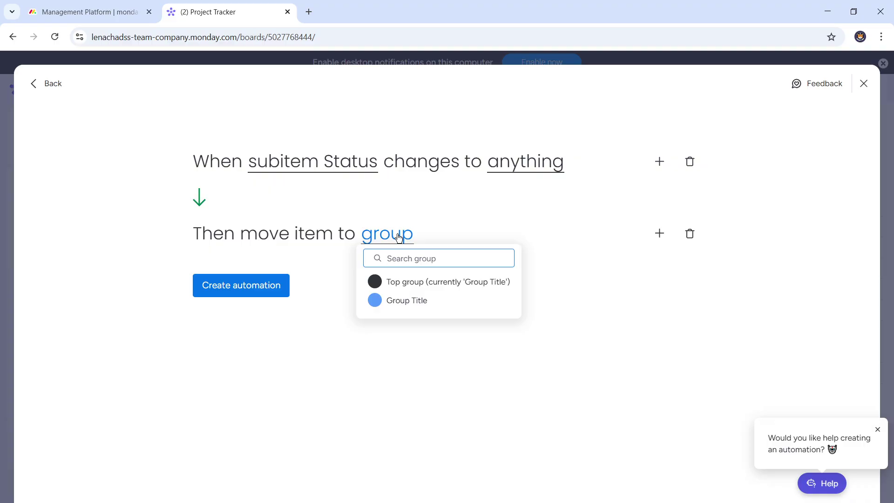
click(407, 279)
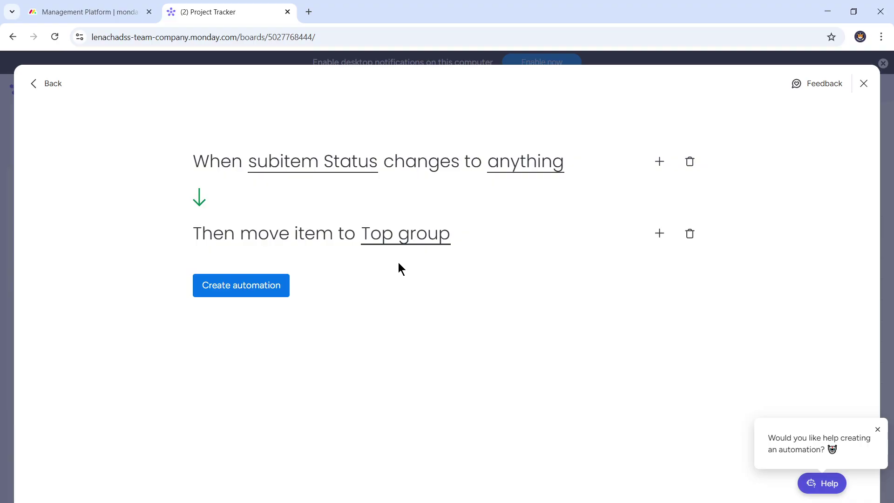
click(409, 235)
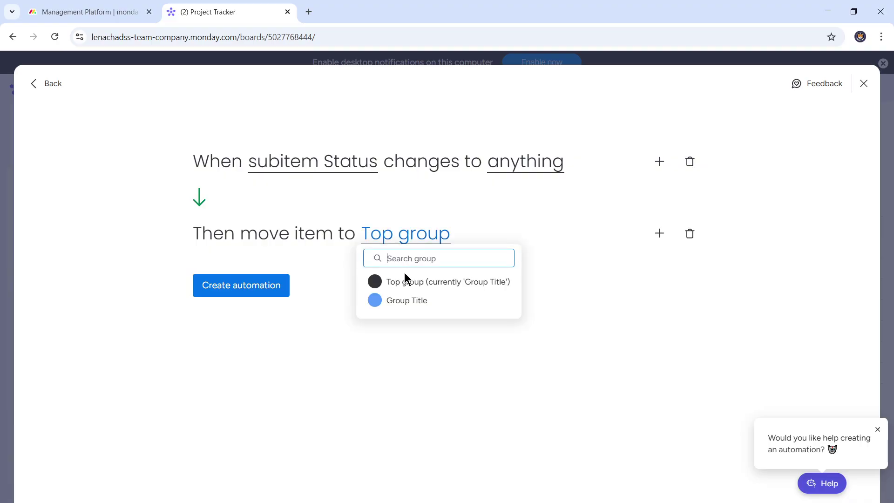
click(404, 300)
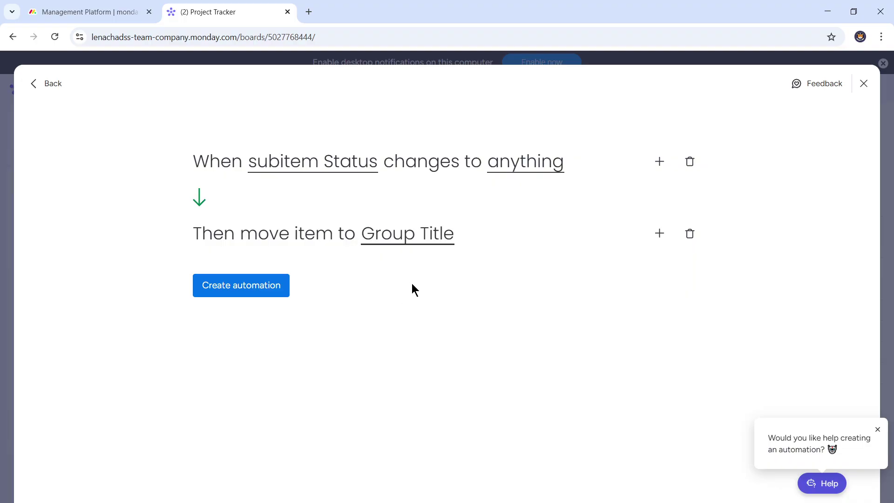
click(252, 298)
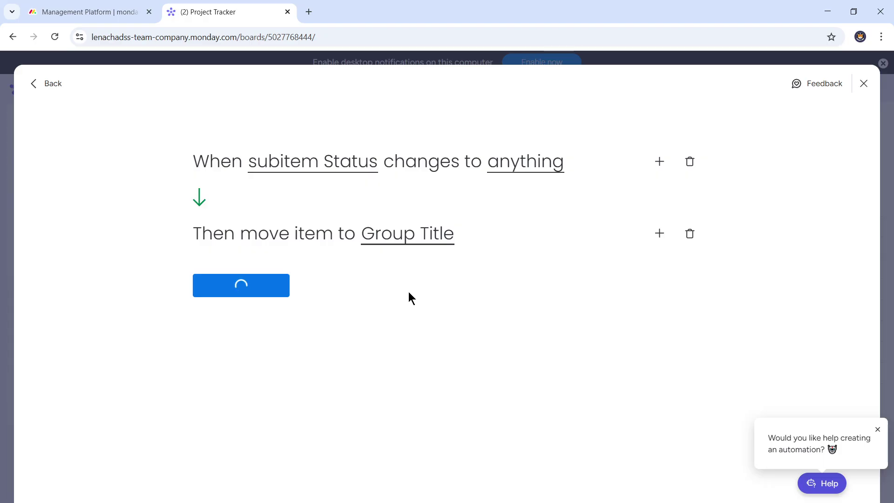